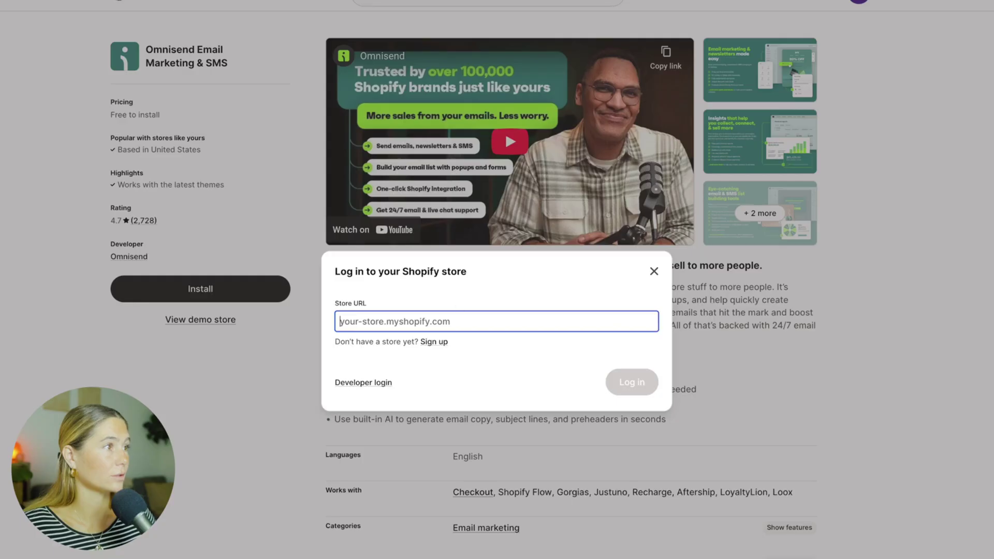
{"action": "type", "text": "https://admin.shopify.com/store/cmskx1-ev"}
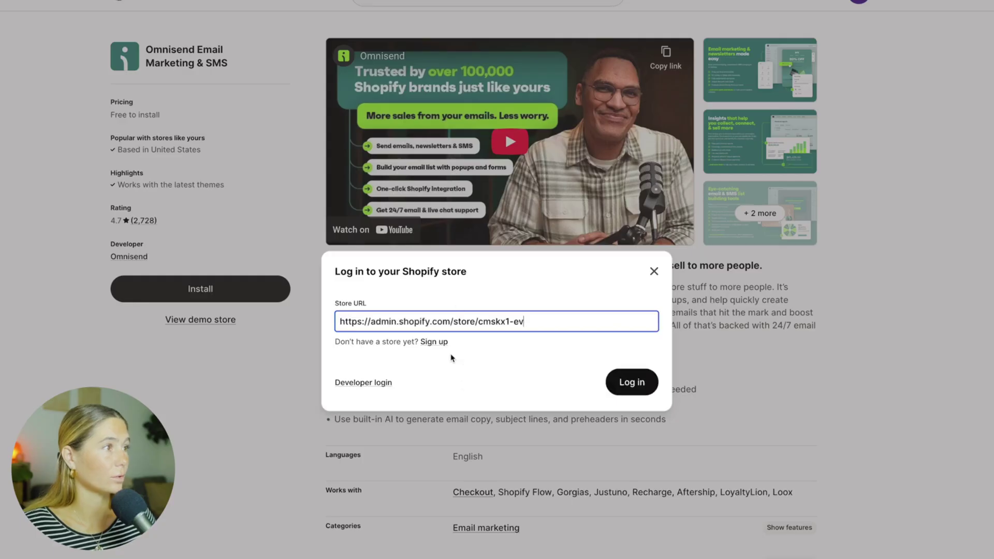
{"action": "key", "text": "Return"}
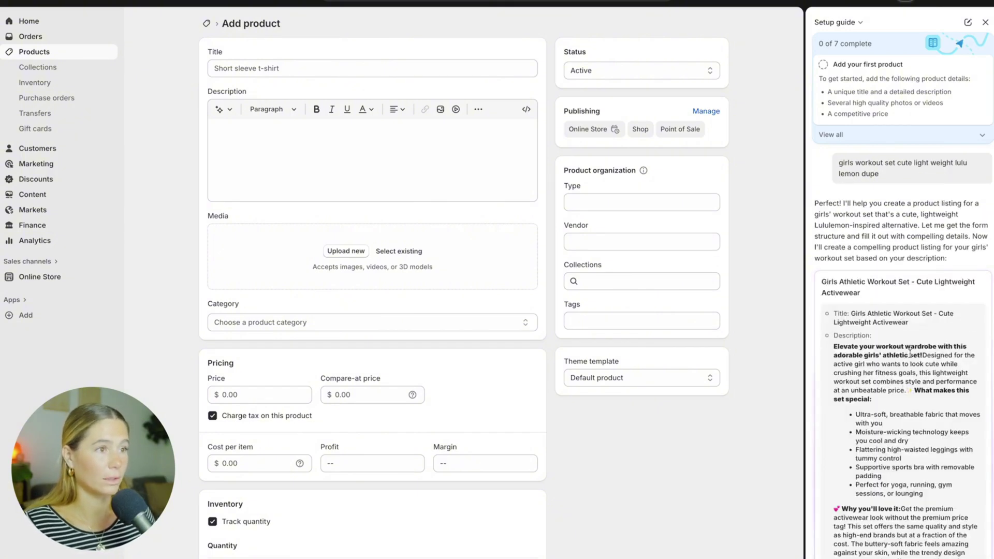
Step: Copy the suggested title "Girls Athletic Workout Set - Cute Lightweight Activewear" from the assistant into the new product's title
{"action": "triple_click", "coordinate": [842, 299]}
{"action": "key", "text": "ctrl+c"}
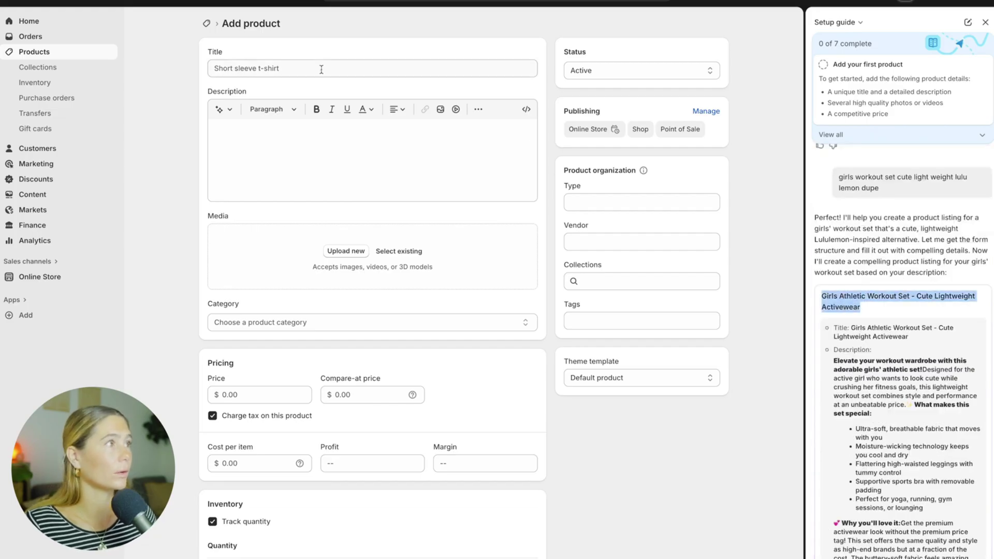
{"action": "left_click", "coordinate": [321, 68]}
{"action": "key", "text": "ctrl+v"}
Step: Copy the assistant's full suggested description into the product's description
{"action": "left_click_drag", "start_coordinate": [834, 361], "coordinate": [951, 241]}
{"action": "key", "text": "ctrl+c"}
{"action": "left_click", "coordinate": [437, 171]}
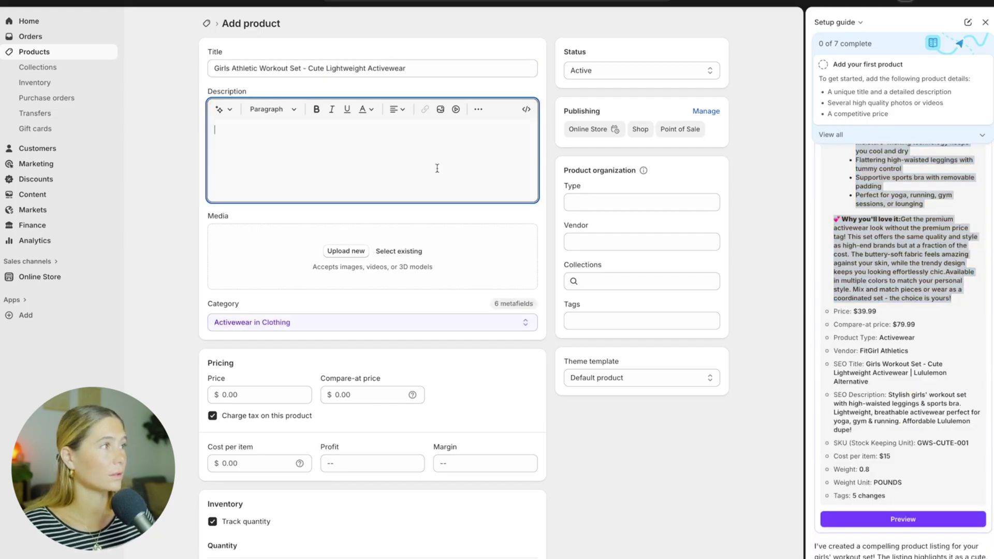
{"action": "key", "text": "ctrl+v"}
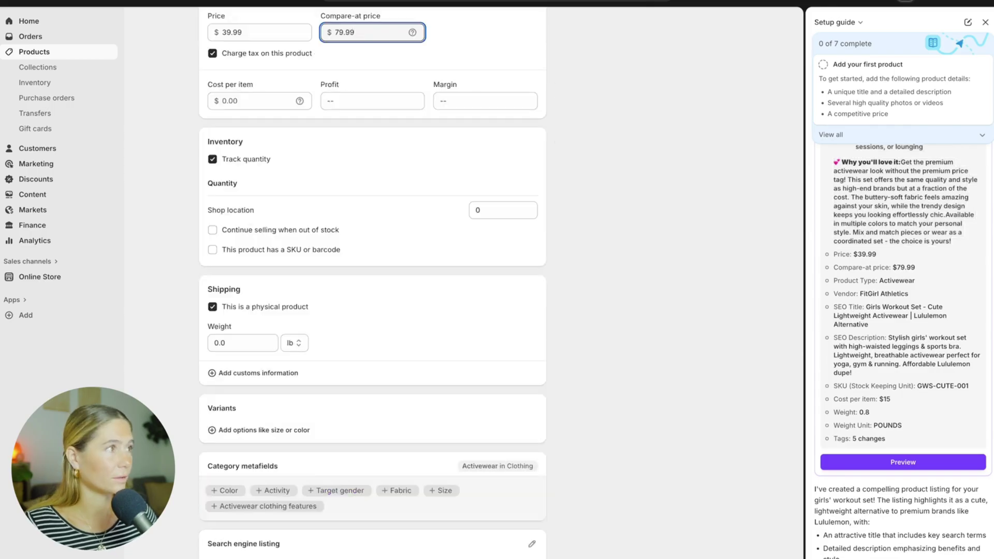
Step: Set the product's cost per item to $15 and its shipping weight to 0.8 lb
{"action": "scroll", "coordinate": [251, 212], "scroll_direction": "up", "scroll_amount": 2}
{"action": "left_click", "coordinate": [251, 212]}
{"action": "type", "text": "15"}
{"action": "double_click", "coordinate": [237, 458]}
{"action": "key", "text": "BackSpace"}
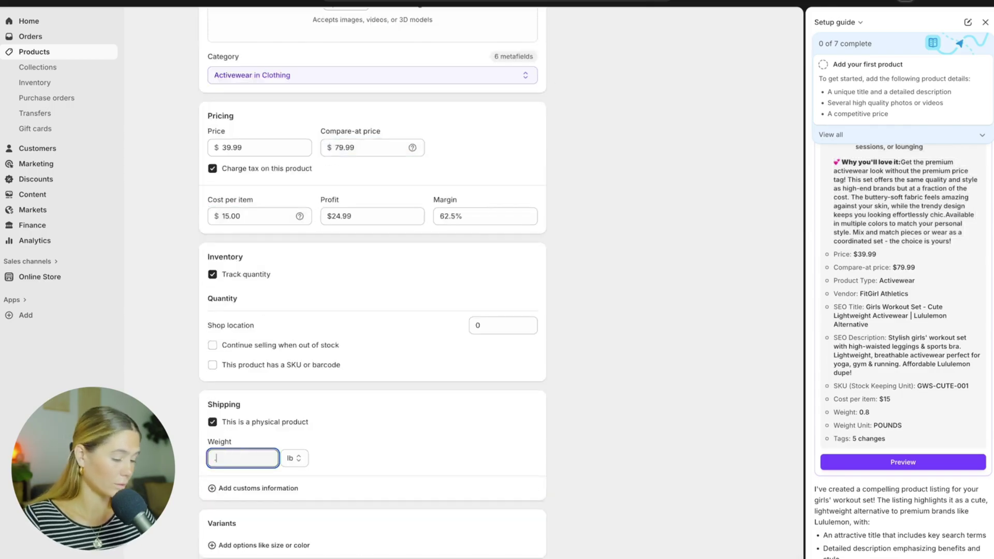
{"action": "type", "text": "0.8"}
{"action": "scroll", "coordinate": [471, 479], "scroll_direction": "down", "scroll_amount": 2}
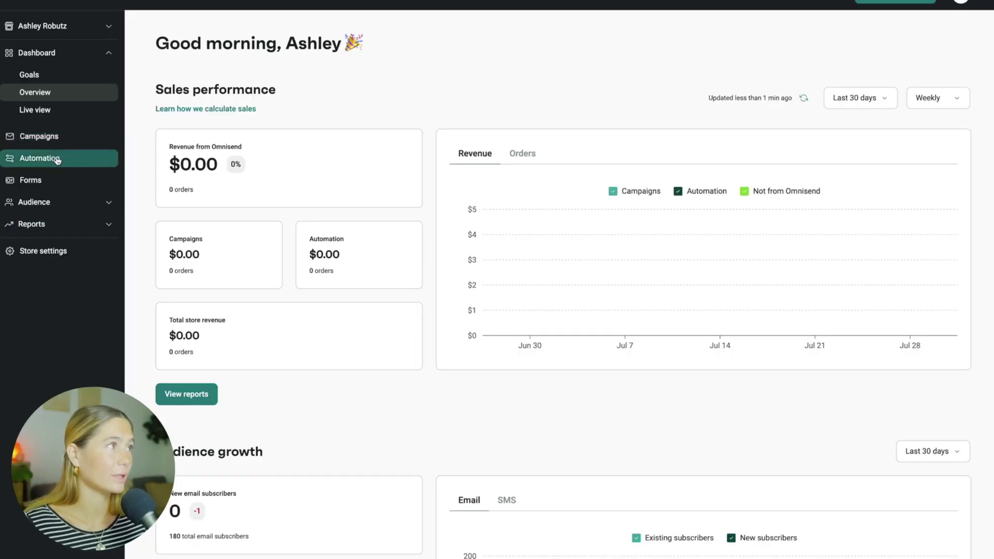
Step: In Omnisend, create a new automation workflow, filter the pre-built ones by Welcome type, and choose the three-email Welcome version for customizing
{"action": "left_click", "coordinate": [23, 159]}
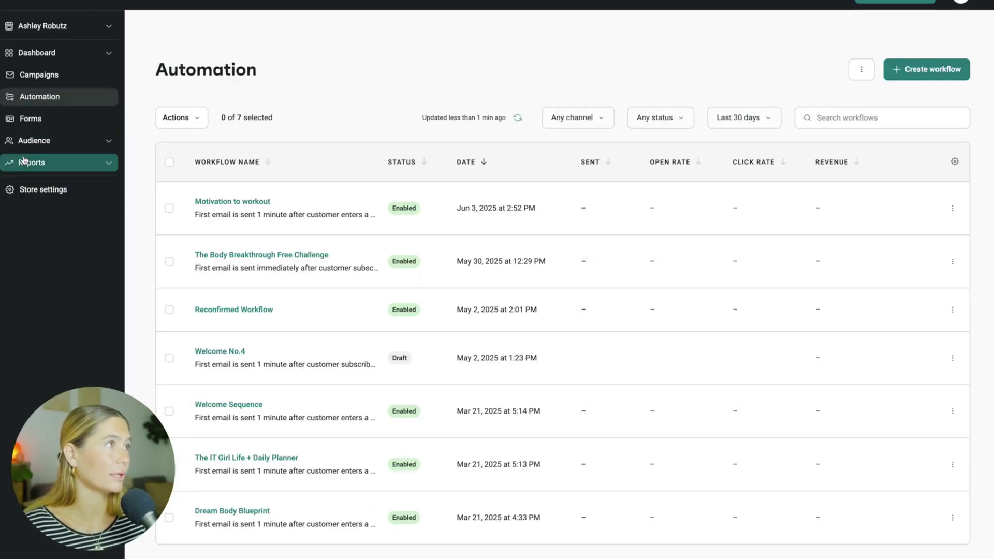
{"action": "left_click", "coordinate": [923, 68]}
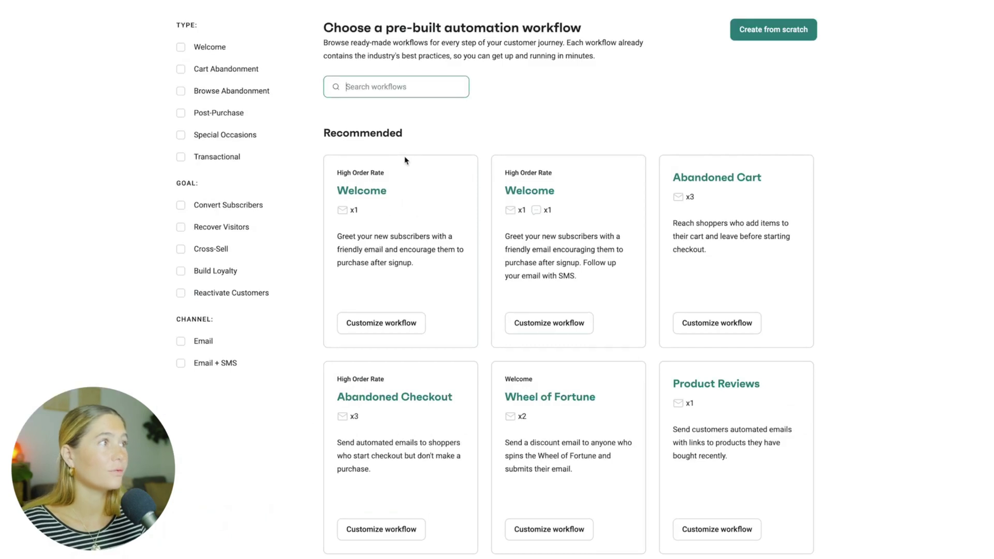
{"action": "left_click", "coordinate": [205, 48]}
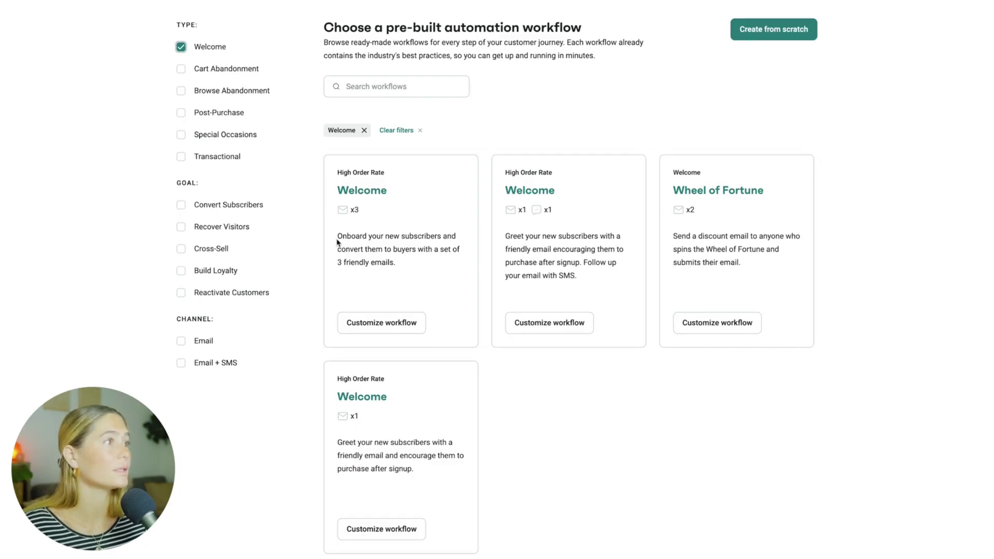
{"action": "left_click_drag", "start_coordinate": [337, 237], "coordinate": [446, 275]}
{"action": "left_click", "coordinate": [444, 276]}
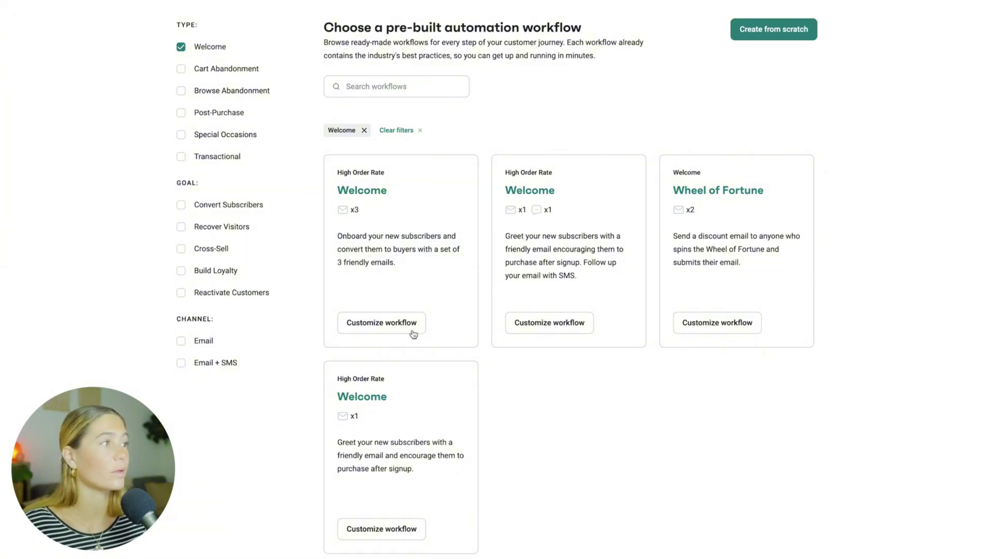
{"action": "left_click", "coordinate": [379, 330]}
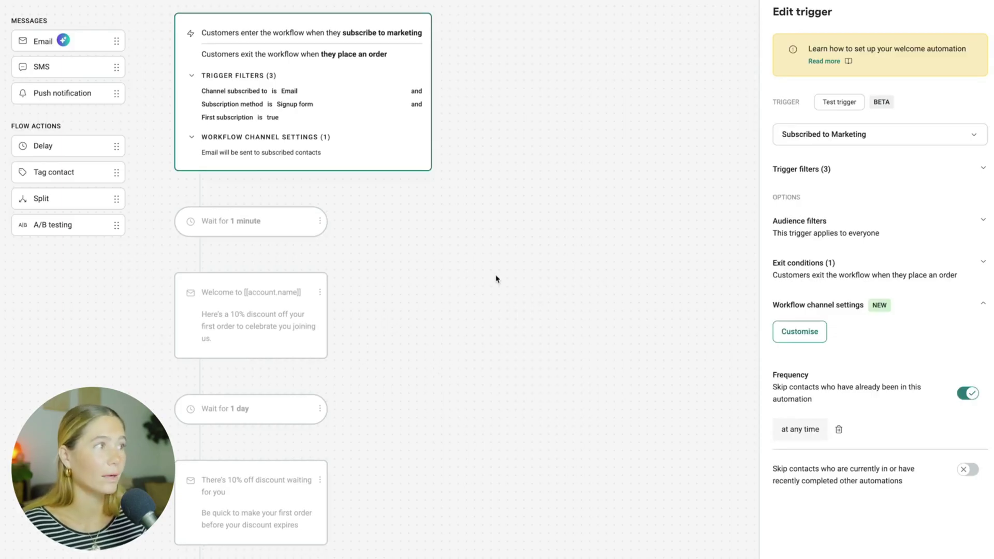
Step: Open the content of the workflow's first welcome email for editing and delete its logo section
{"action": "left_click", "coordinate": [231, 308]}
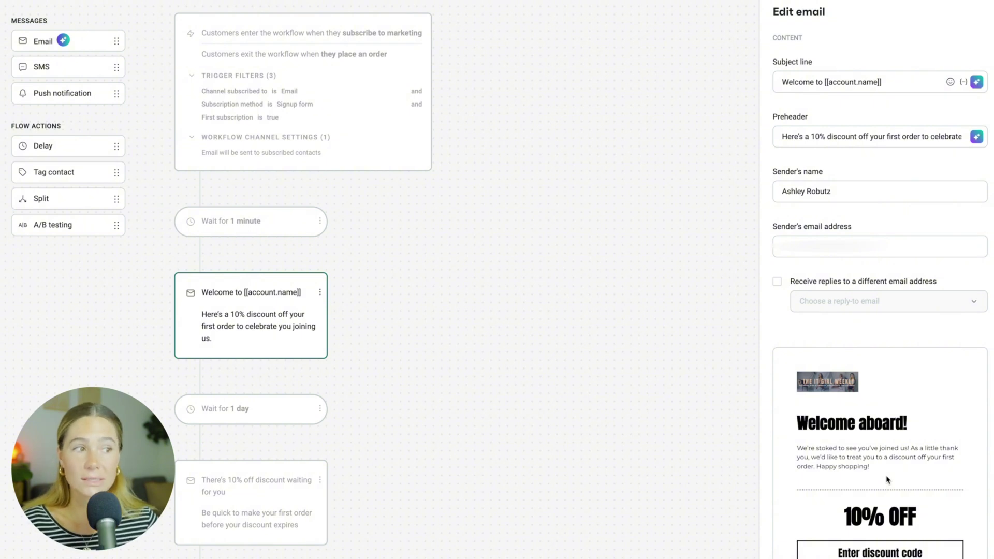
{"action": "scroll", "coordinate": [887, 479], "scroll_direction": "down", "scroll_amount": 2}
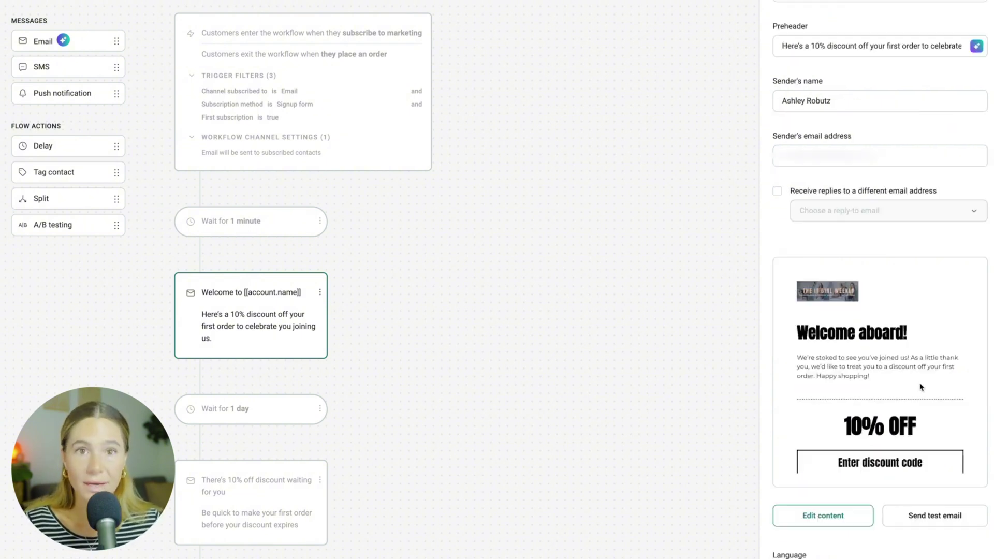
{"action": "left_click", "coordinate": [834, 514]}
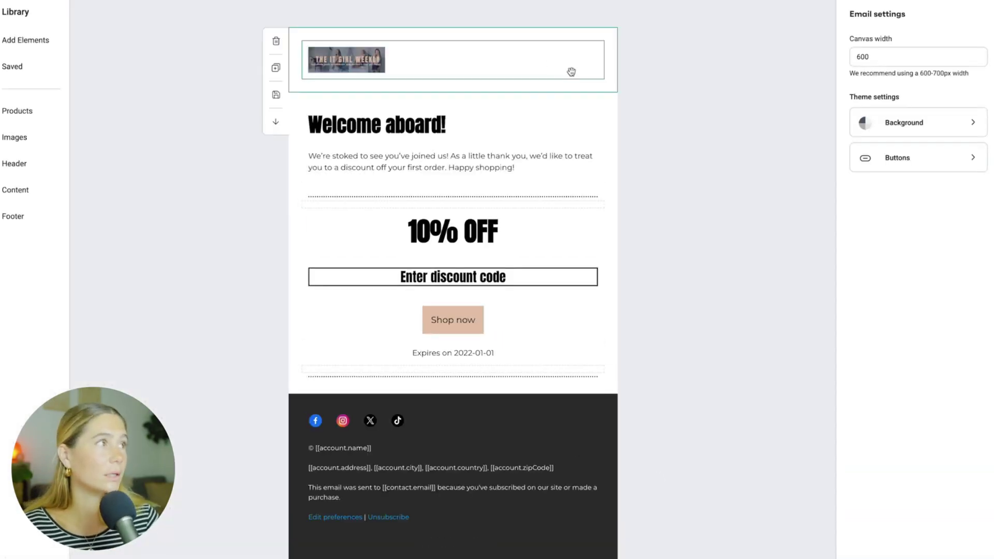
{"action": "left_click", "coordinate": [571, 72]}
{"action": "left_click", "coordinate": [276, 40]}
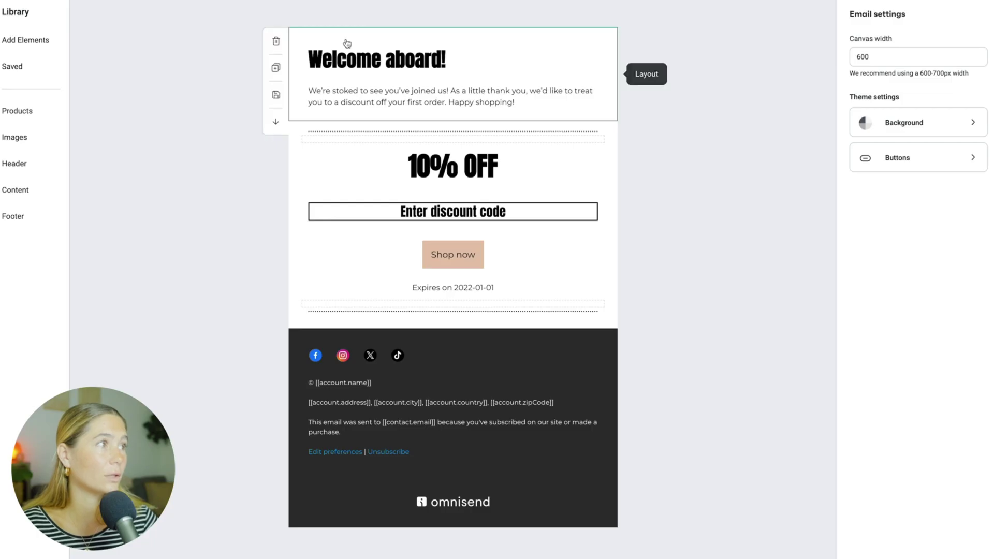
{"action": "left_click", "coordinate": [460, 256]}
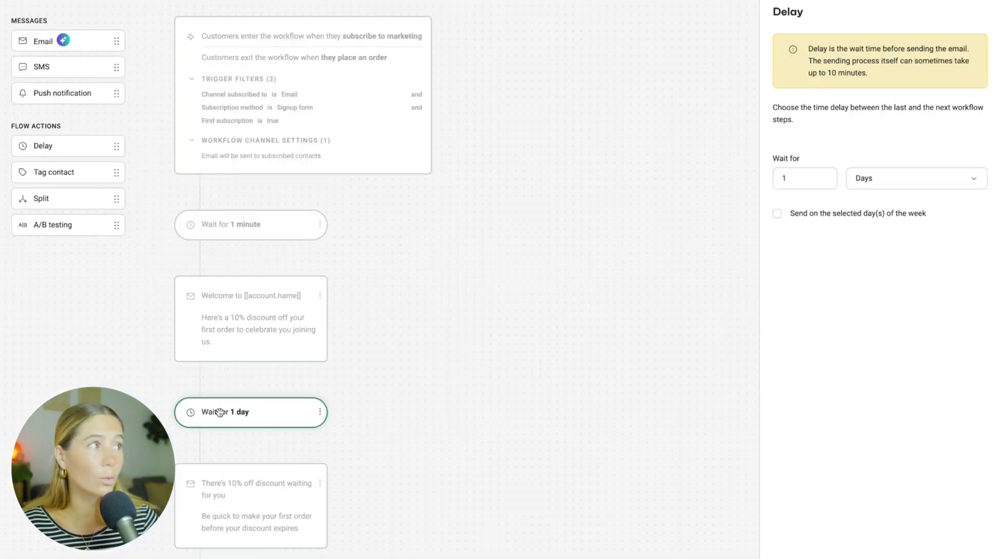
Step: Review the settings of the delay after the welcome email and of the 10% off discount reminder email
{"action": "scroll", "coordinate": [461, 300], "scroll_direction": "down", "scroll_amount": 1}
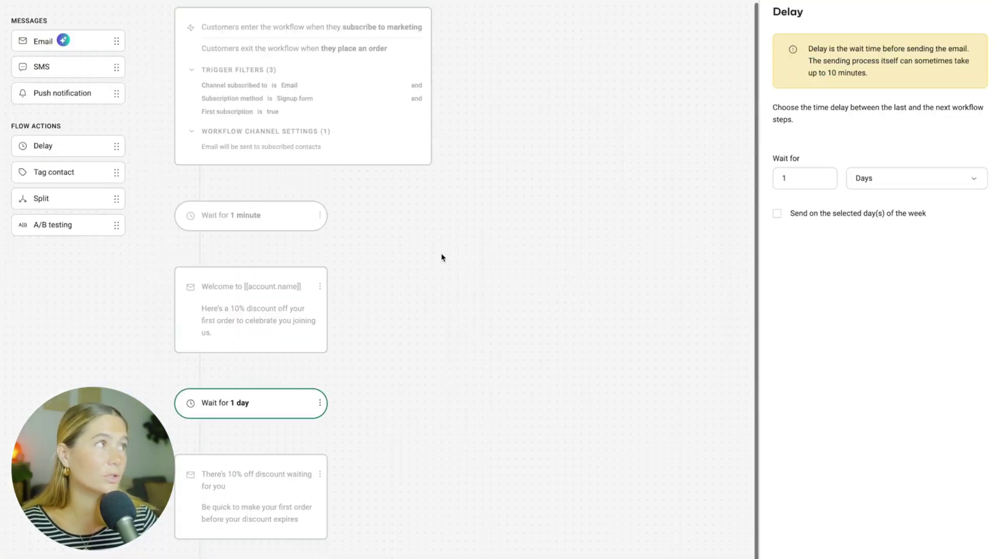
{"action": "left_click", "coordinate": [250, 332]}
{"action": "left_click", "coordinate": [230, 475]}
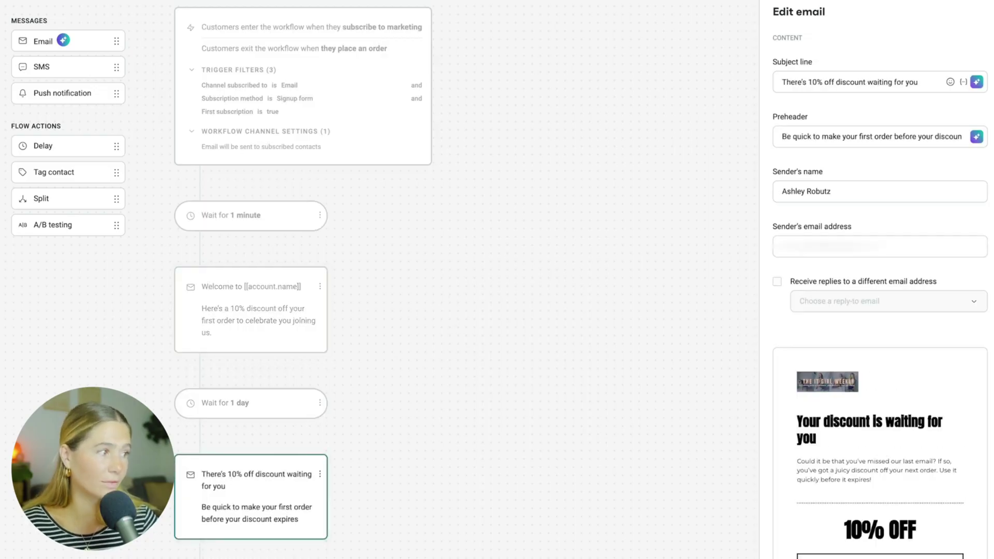
{"action": "left_click", "coordinate": [251, 414]}
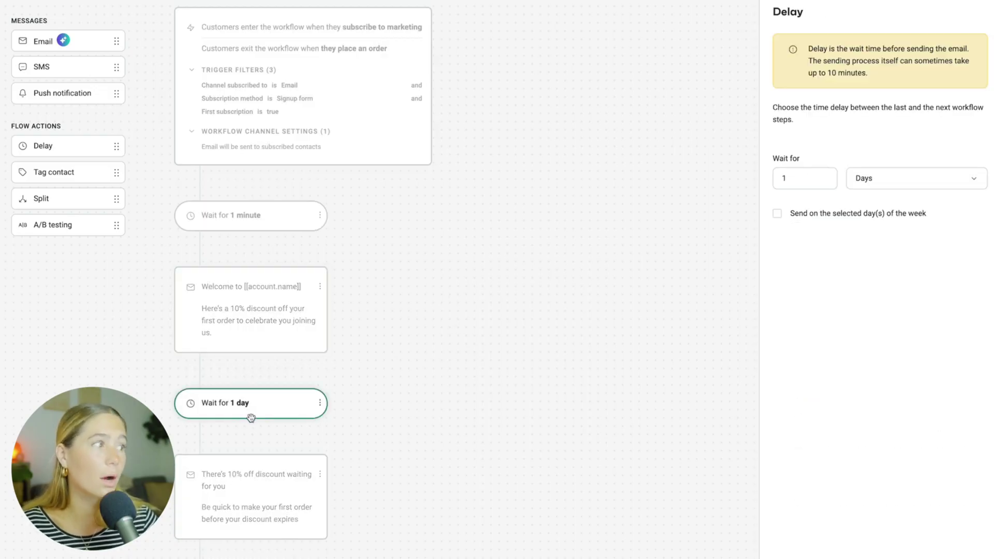
{"action": "left_click", "coordinate": [199, 469]}
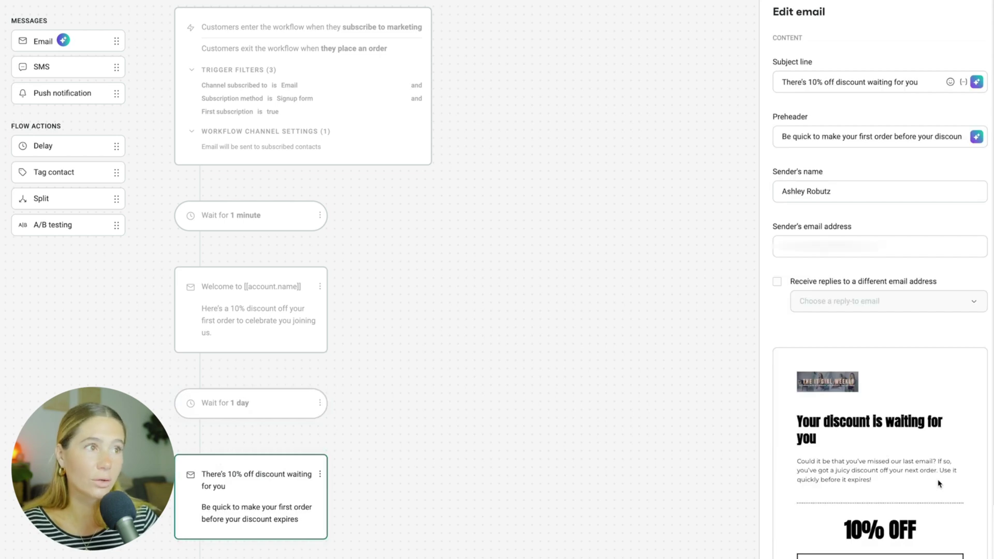
Step: Add a new email between the 1-day delay and the discount reminder email, and open its content for editing
{"action": "scroll", "coordinate": [228, 411], "scroll_direction": "down", "scroll_amount": 2}
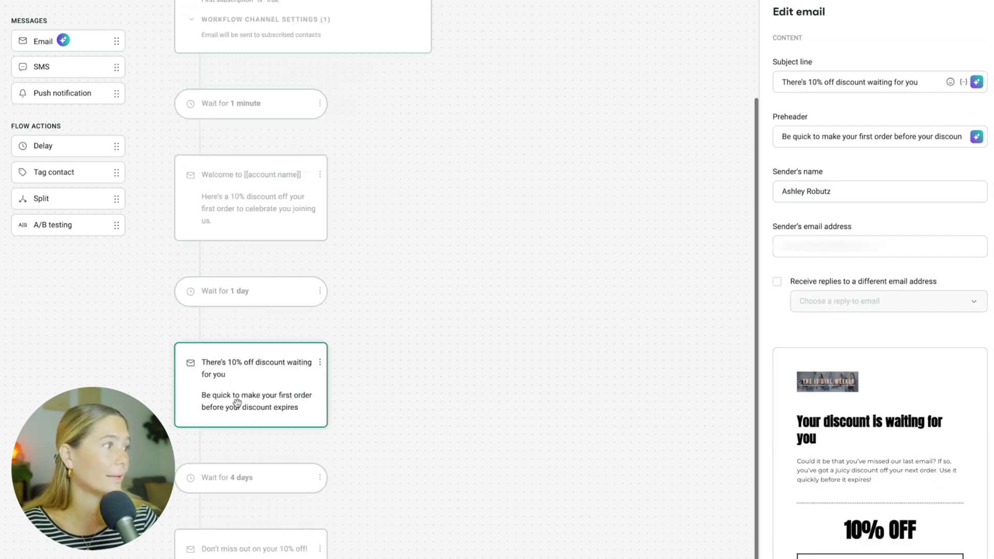
{"action": "left_click_drag", "start_coordinate": [41, 47], "coordinate": [185, 456]}
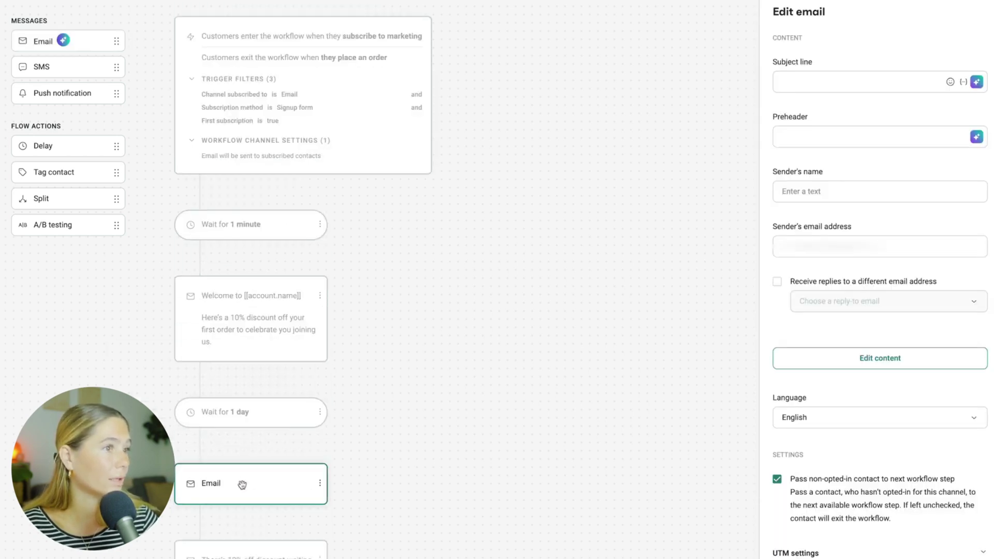
{"action": "left_click", "coordinate": [888, 365]}
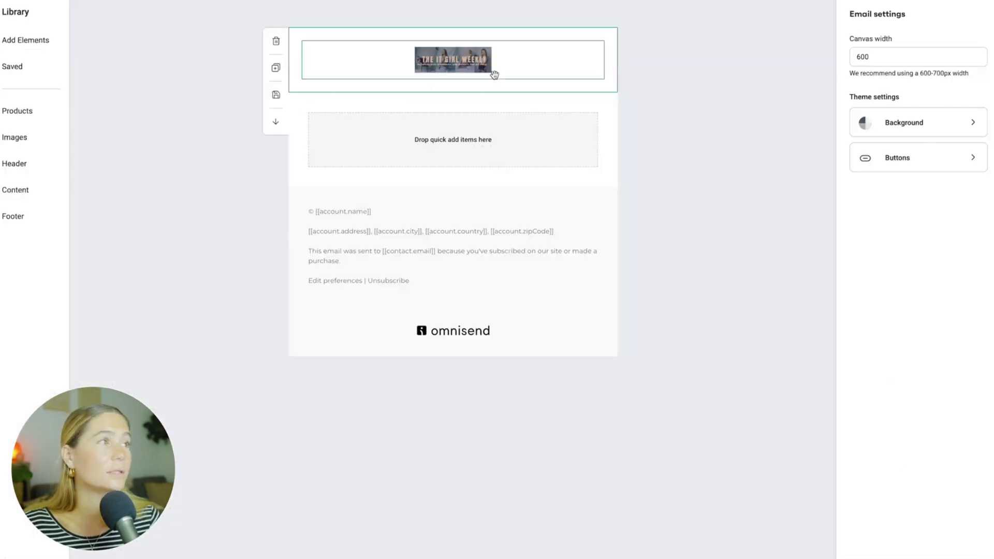
Step: Add a text block to the empty section of the new email and an image block above the footer text
{"action": "left_click", "coordinate": [489, 68]}
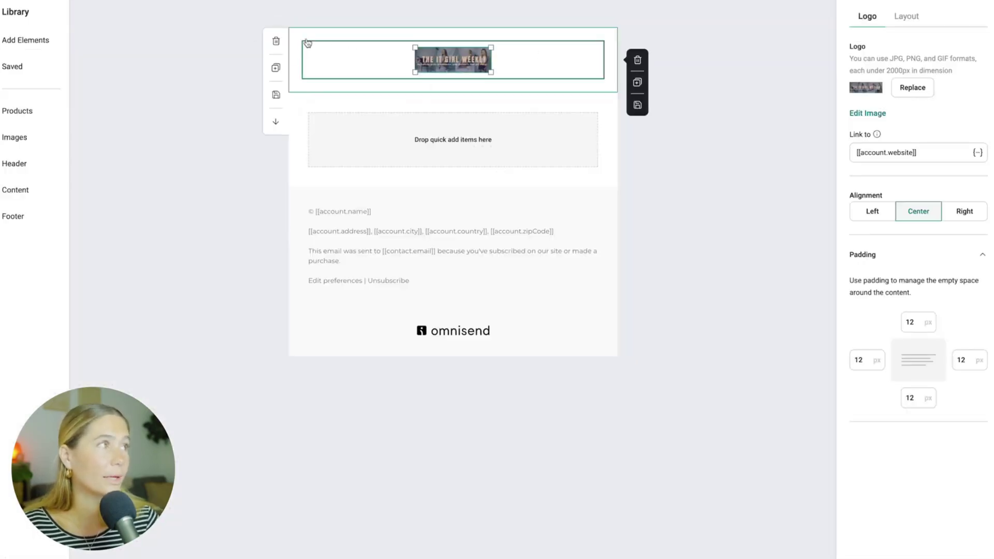
{"action": "left_click", "coordinate": [459, 129]}
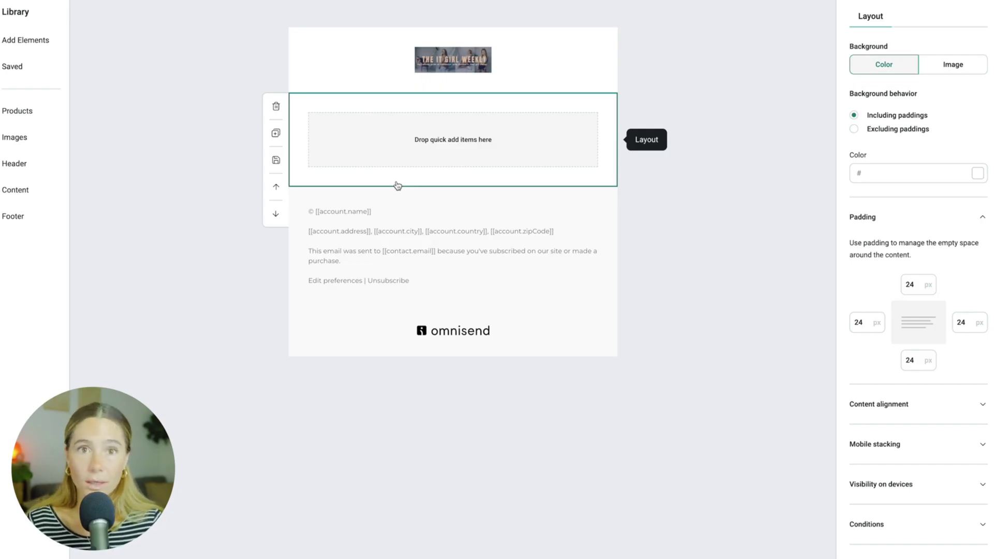
{"action": "left_click", "coordinate": [47, 40]}
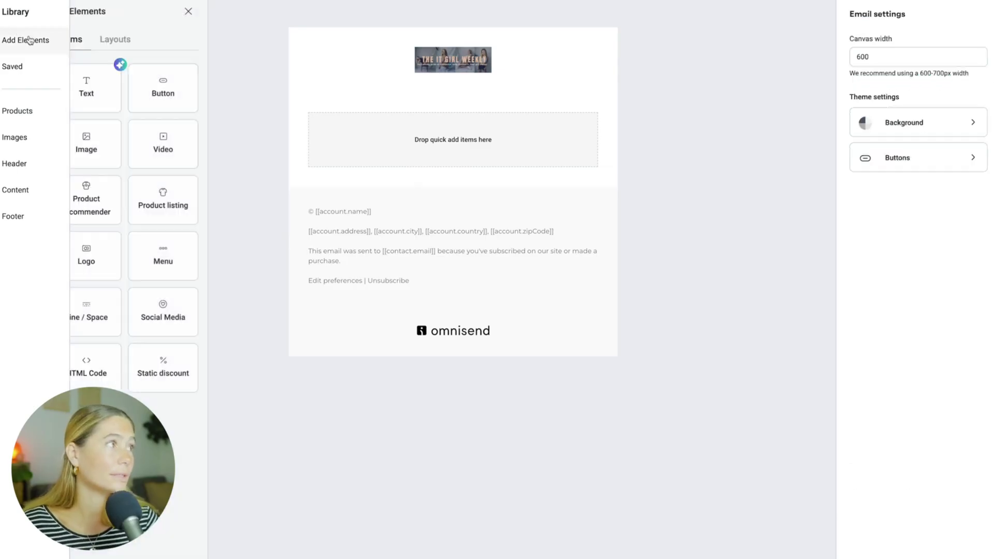
{"action": "left_click_drag", "start_coordinate": [114, 92], "coordinate": [450, 155]}
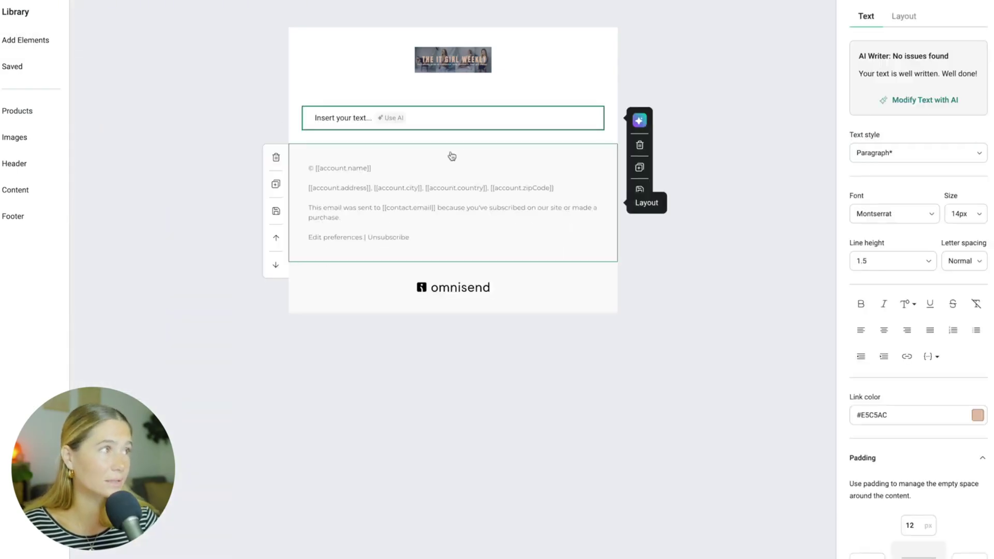
{"action": "key", "text": "Escape"}
{"action": "left_click_drag", "start_coordinate": [116, 145], "coordinate": [451, 168]}
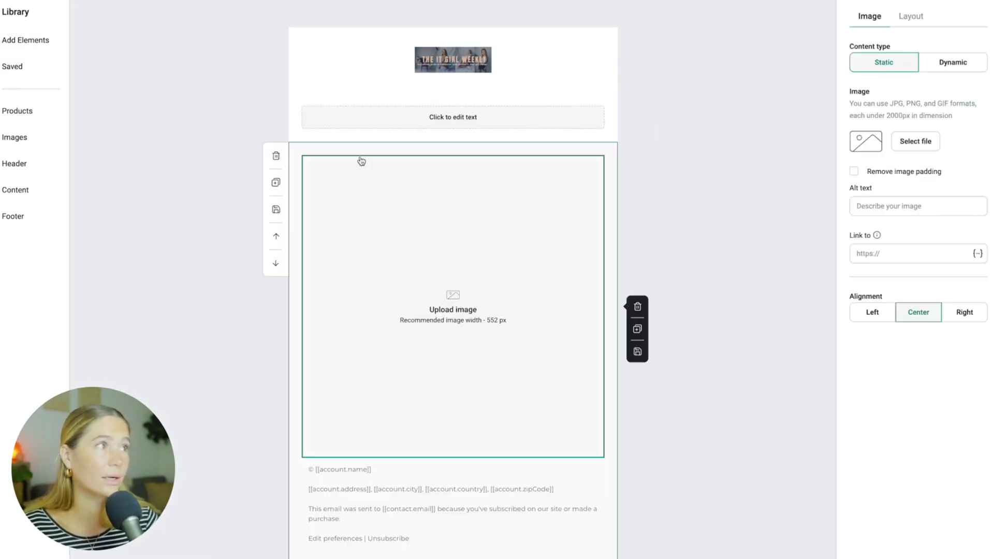
Step: Enter "My mission and why" in the text block and delete the email's logo section
{"action": "left_click", "coordinate": [446, 115]}
{"action": "type", "text": "My mission and why"}
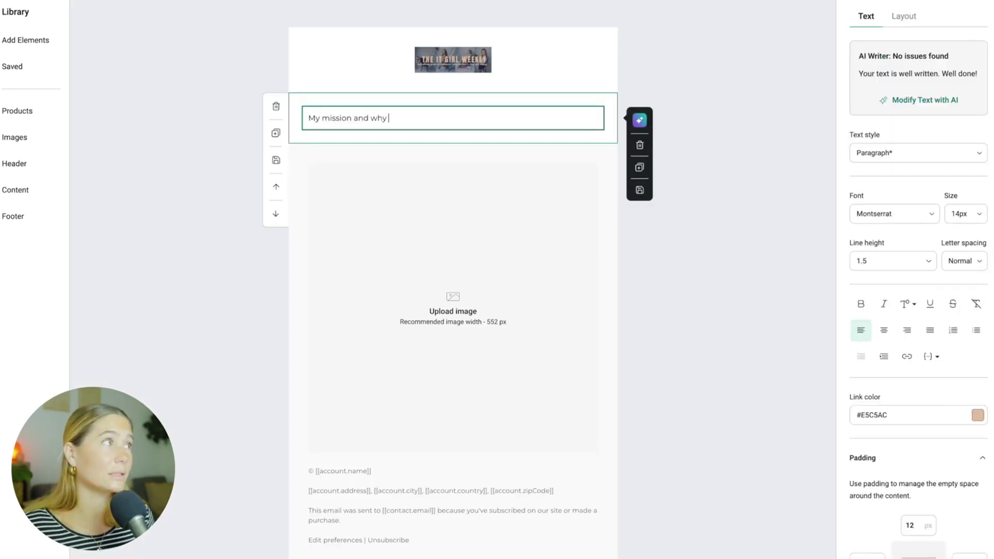
{"action": "left_click", "coordinate": [502, 60]}
{"action": "left_click", "coordinate": [277, 40]}
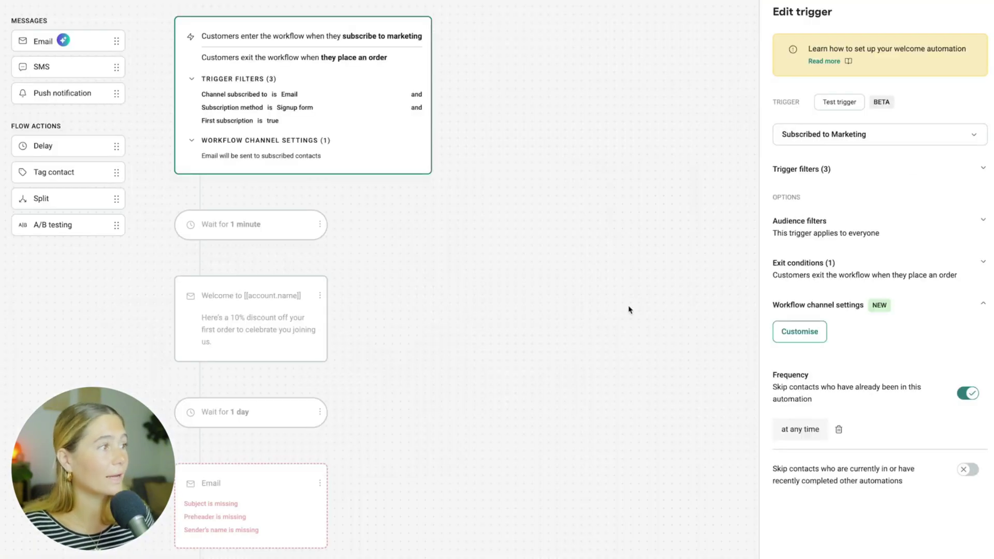
Step: Set the delay after the discount reminder email to 2 days and add another new email directly after that delay
{"action": "scroll", "coordinate": [244, 350], "scroll_direction": "down", "scroll_amount": 3}
{"action": "left_click", "coordinate": [244, 350]}
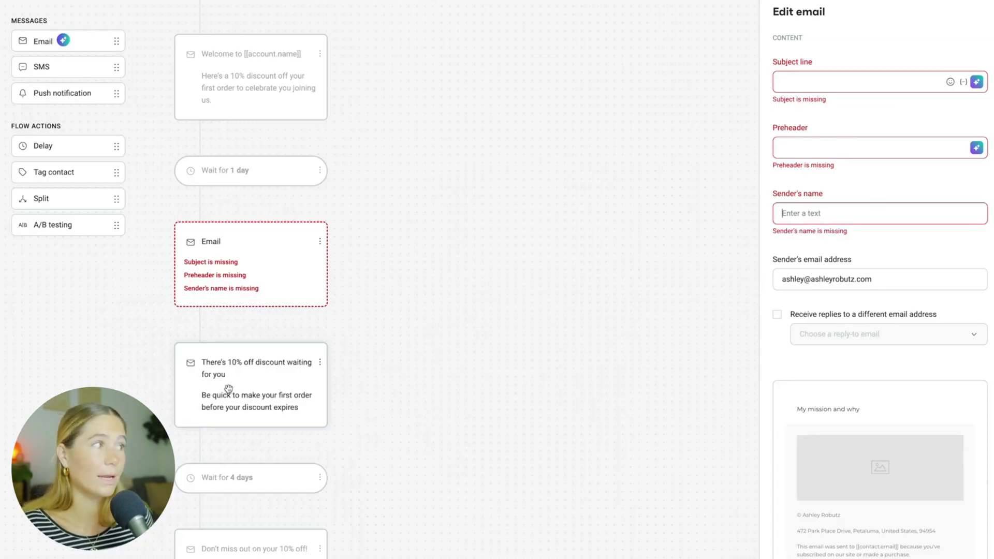
{"action": "left_click", "coordinate": [243, 477]}
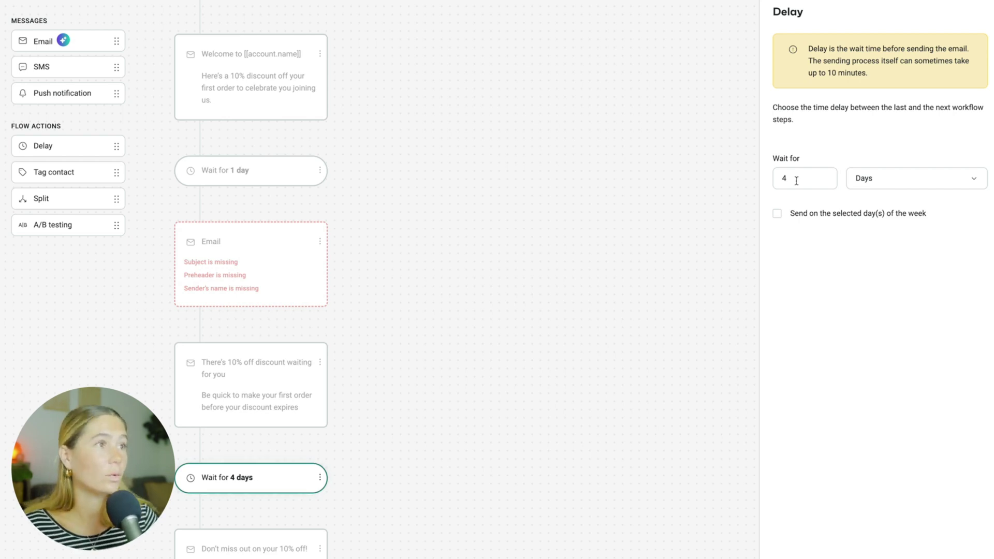
{"action": "left_click_drag", "start_coordinate": [796, 180], "coordinate": [715, 183]}
{"action": "type", "text": "2"}
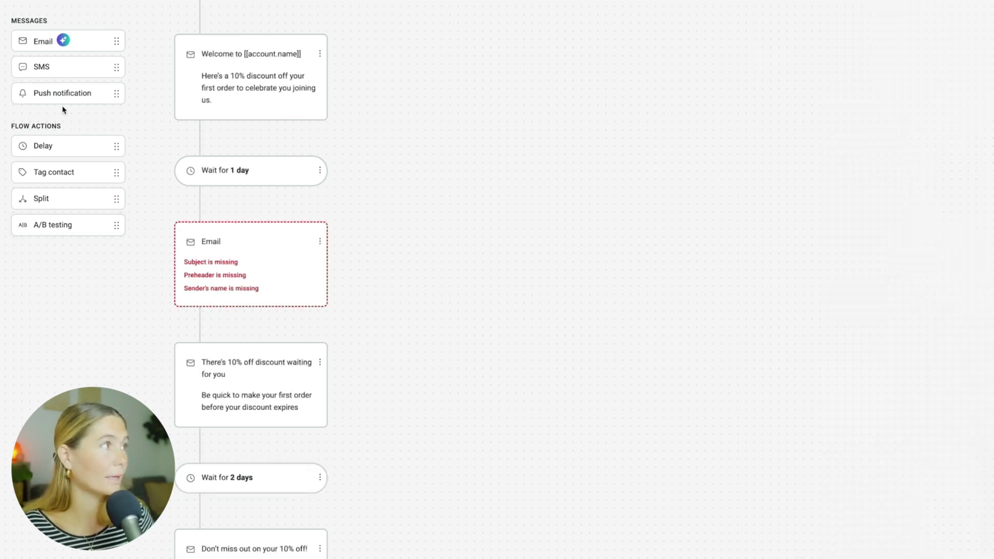
{"action": "left_click_drag", "start_coordinate": [64, 41], "coordinate": [235, 541]}
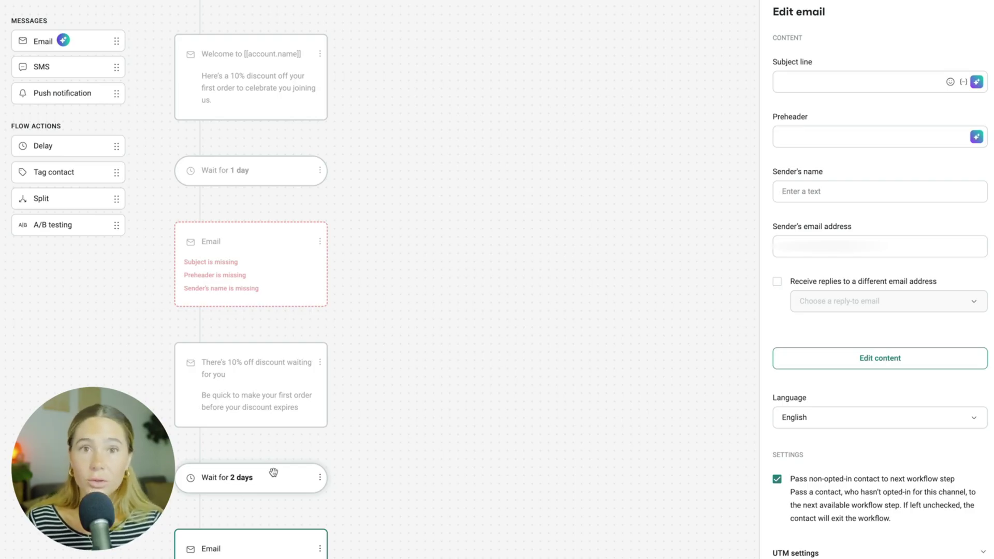
Step: Add a delay between the second new email and the "Don't miss out on your 10% off!" email, and set it to 3 days
{"action": "scroll", "coordinate": [310, 389], "scroll_direction": "down", "scroll_amount": 2}
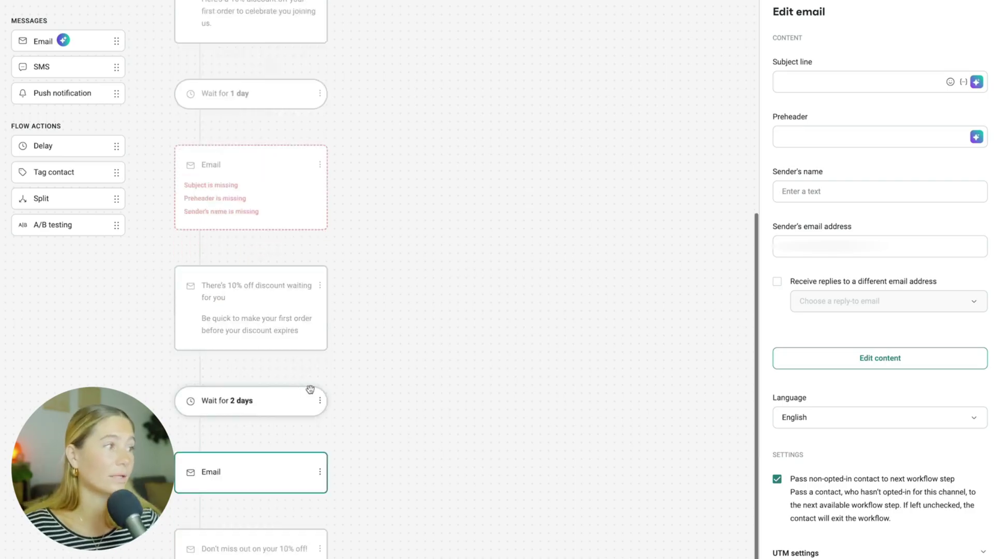
{"action": "left_click", "coordinate": [200, 516]}
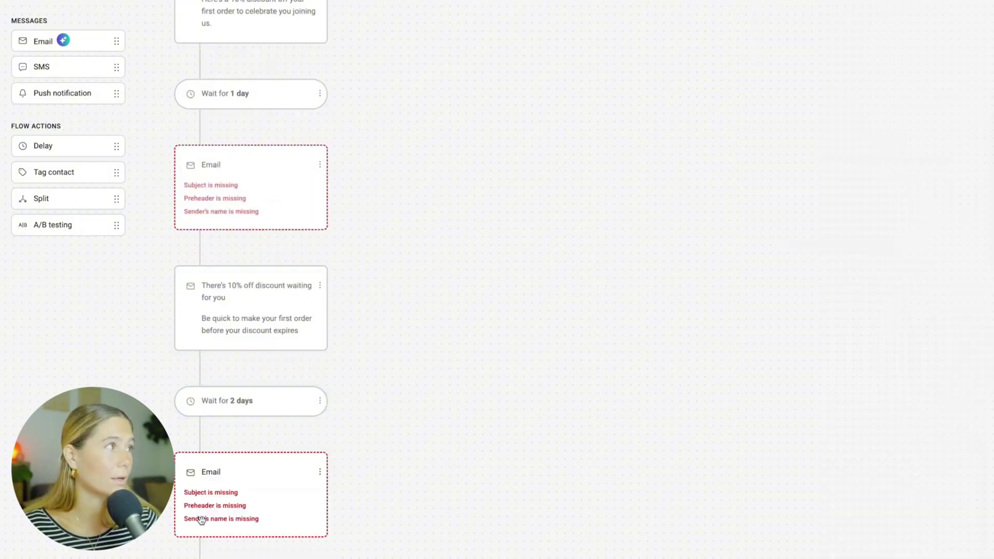
{"action": "left_click", "coordinate": [44, 146]}
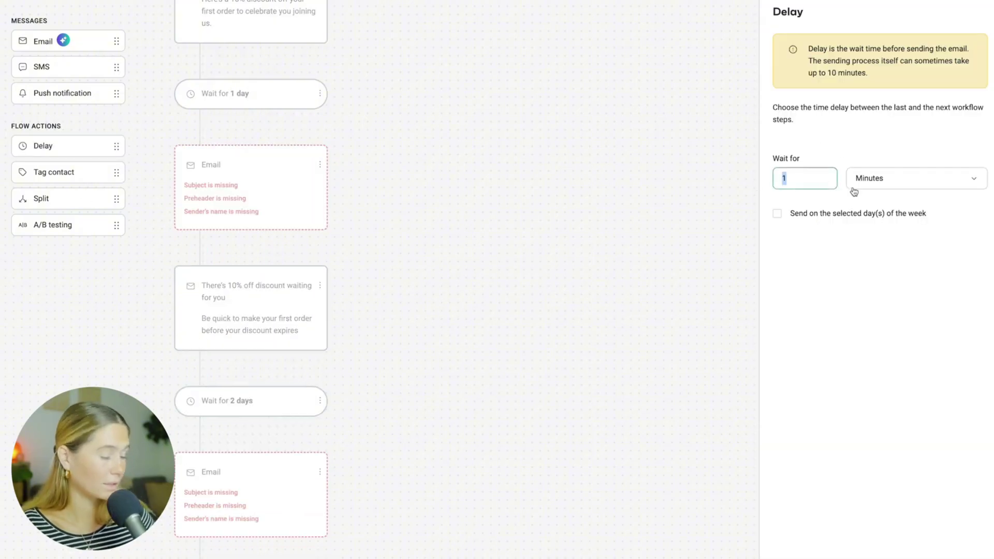
{"action": "type", "text": "5"}
{"action": "left_click", "coordinate": [906, 188]}
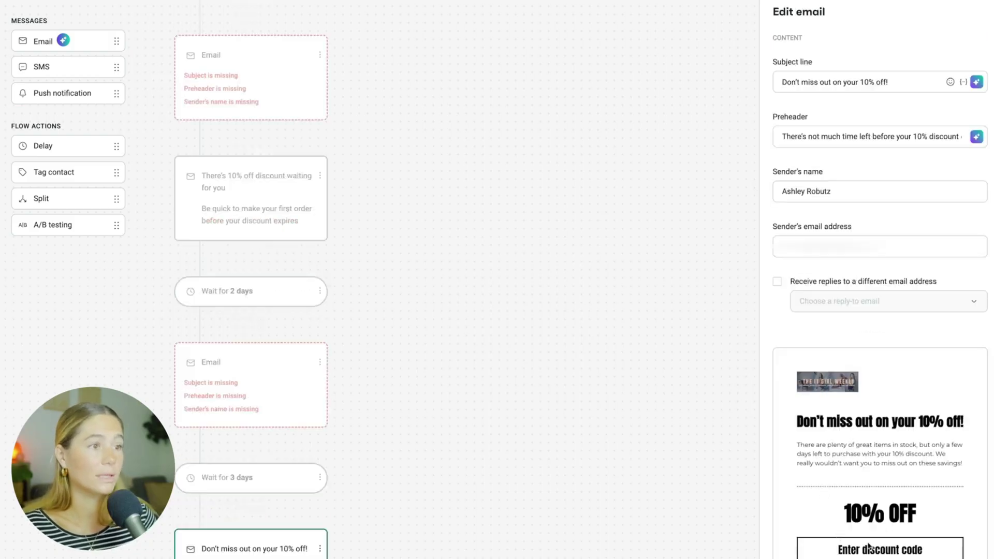
Step: Review the content of the "Don't miss out on your 10% off!" email and finish editing it
{"action": "left_click", "coordinate": [555, 507]}
{"action": "left_click", "coordinate": [600, 342]}
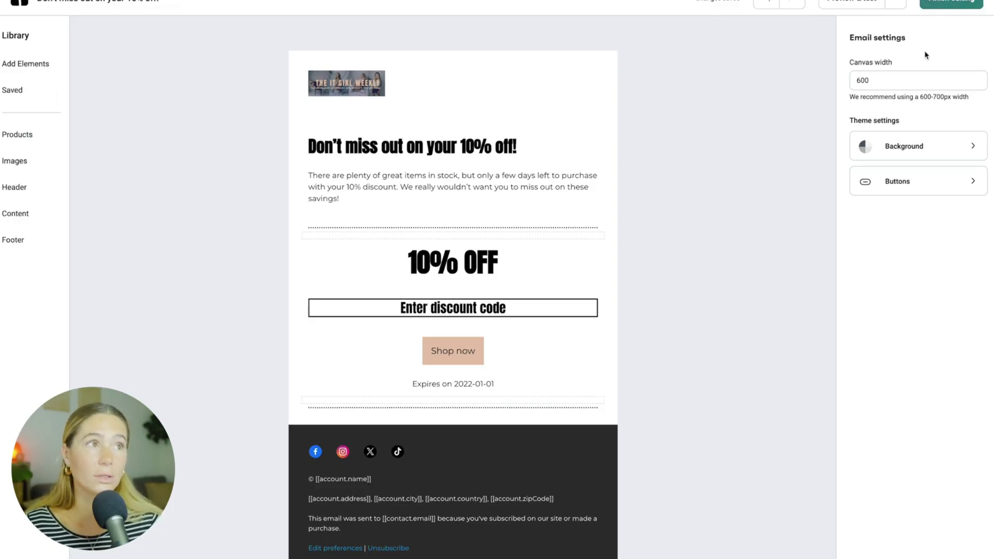
{"action": "left_click", "coordinate": [951, 2]}
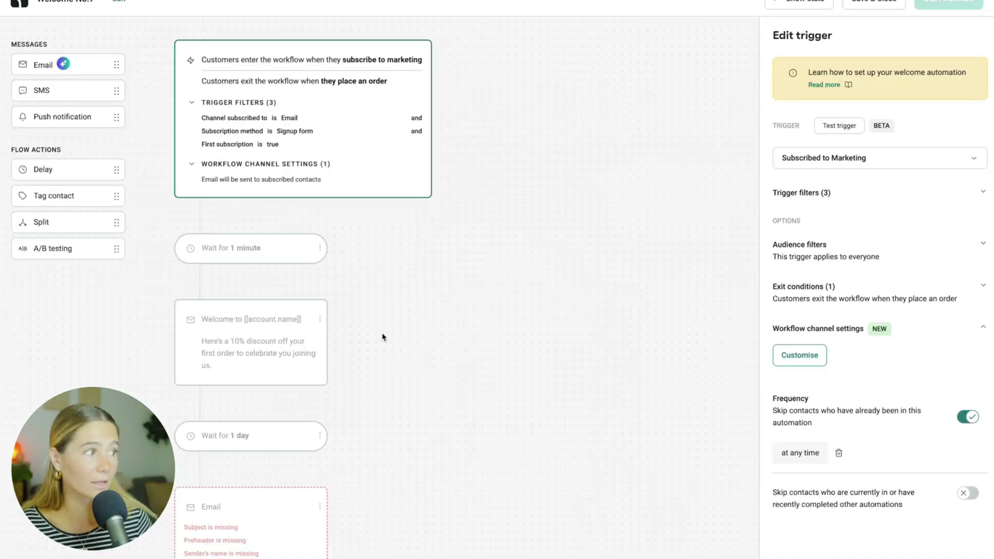
Step: Look over the welcome workflow's sequence of delays and emails, starting from its trigger
{"action": "scroll", "coordinate": [383, 337], "scroll_direction": "down", "scroll_amount": 5}
{"action": "scroll", "coordinate": [383, 337], "scroll_direction": "down", "scroll_amount": 4}
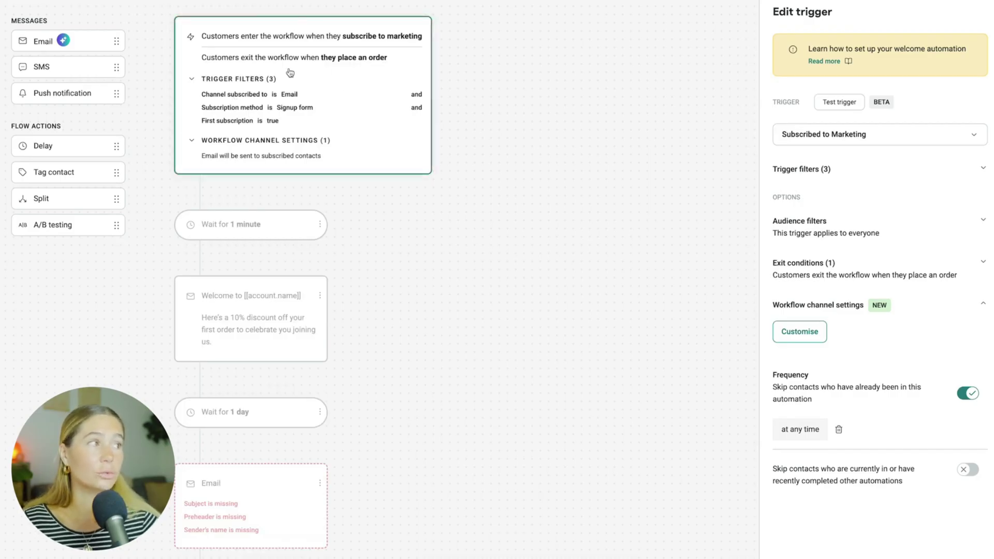
{"action": "scroll", "coordinate": [298, 88], "scroll_direction": "down", "scroll_amount": 4}
{"action": "scroll", "coordinate": [306, 101], "scroll_direction": "up", "scroll_amount": 4}
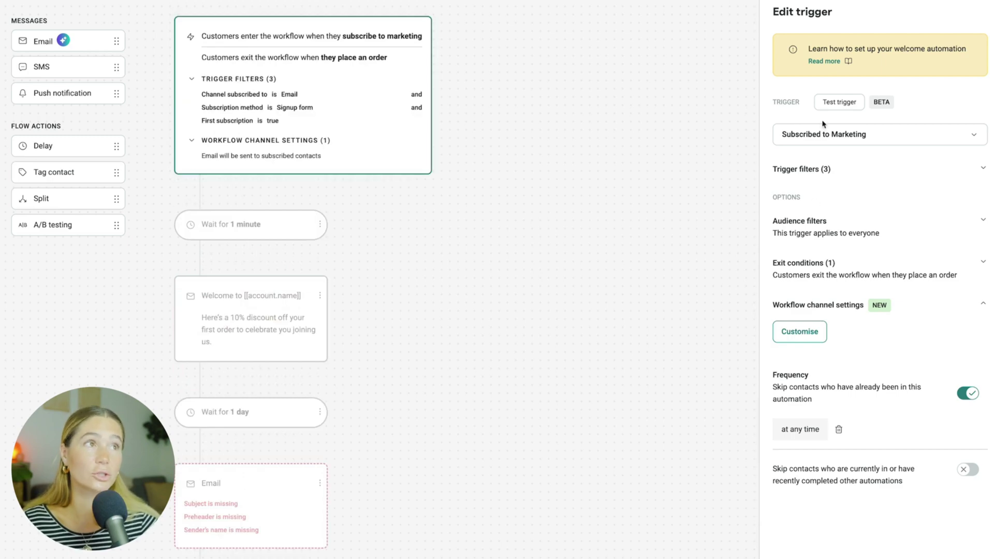
Step: Browse the trigger events available for the welcome workflow and return to the automation list
{"action": "left_click", "coordinate": [860, 135]}
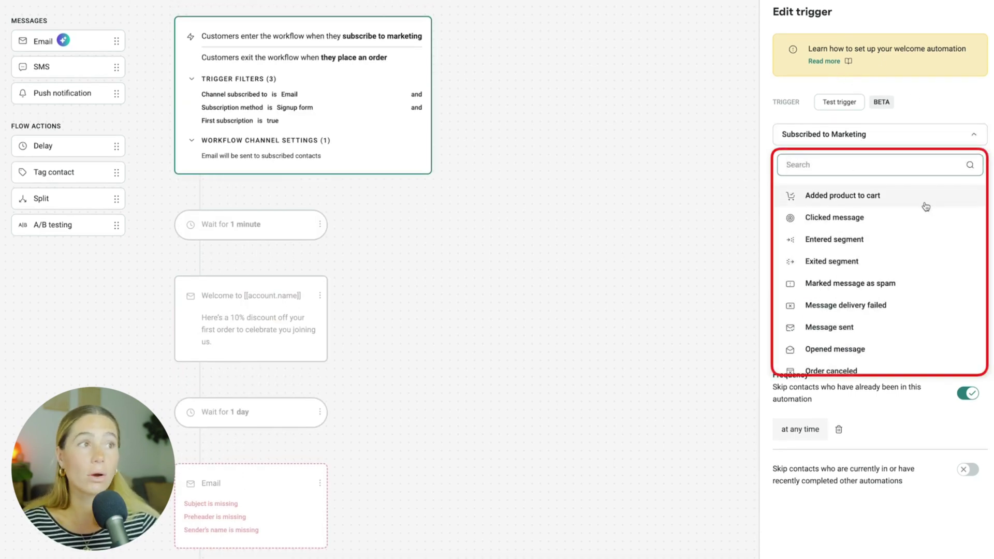
{"action": "scroll", "coordinate": [926, 207], "scroll_direction": "down", "scroll_amount": 1}
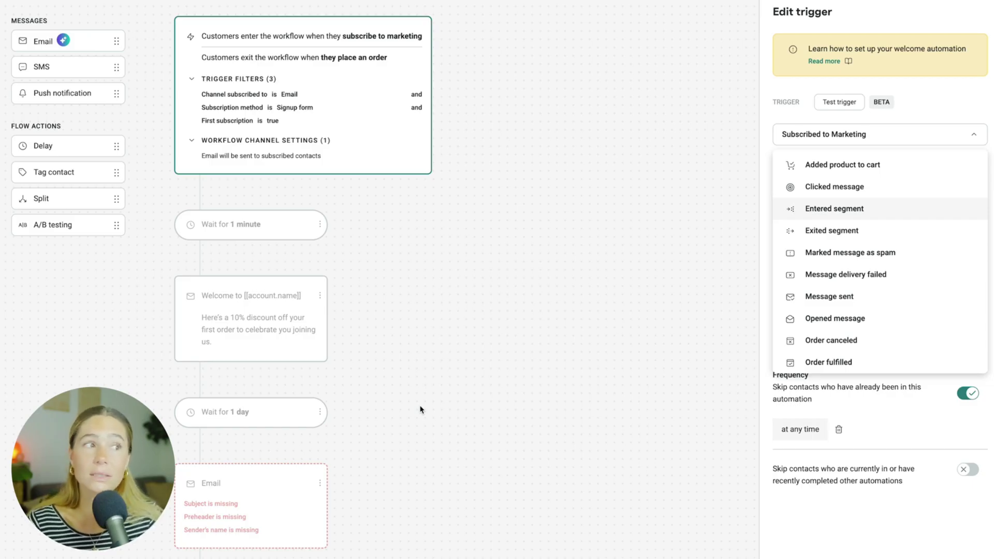
{"action": "scroll", "coordinate": [865, 280], "scroll_direction": "down", "scroll_amount": 4}
{"action": "scroll", "coordinate": [866, 280], "scroll_direction": "up", "scroll_amount": 5}
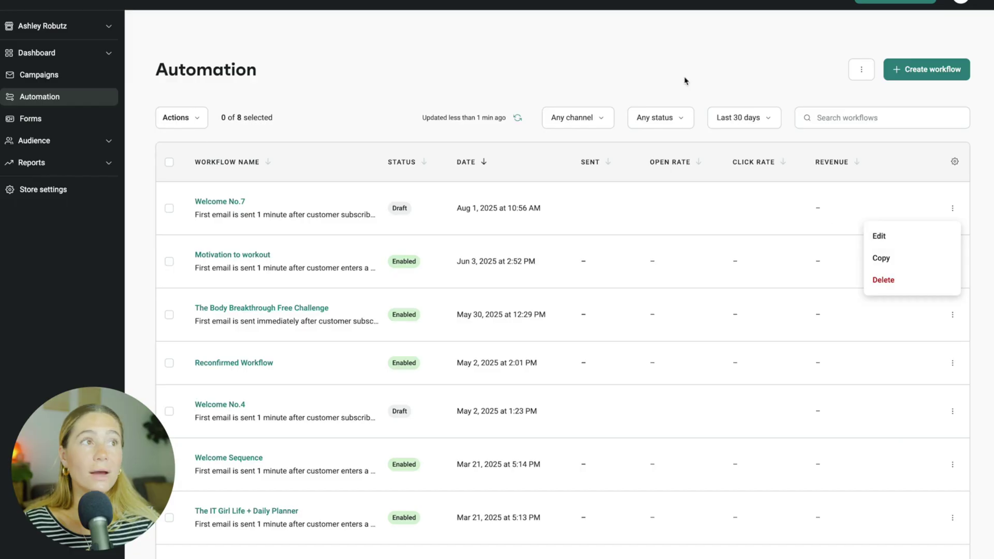
{"action": "left_click", "coordinate": [700, 60]}
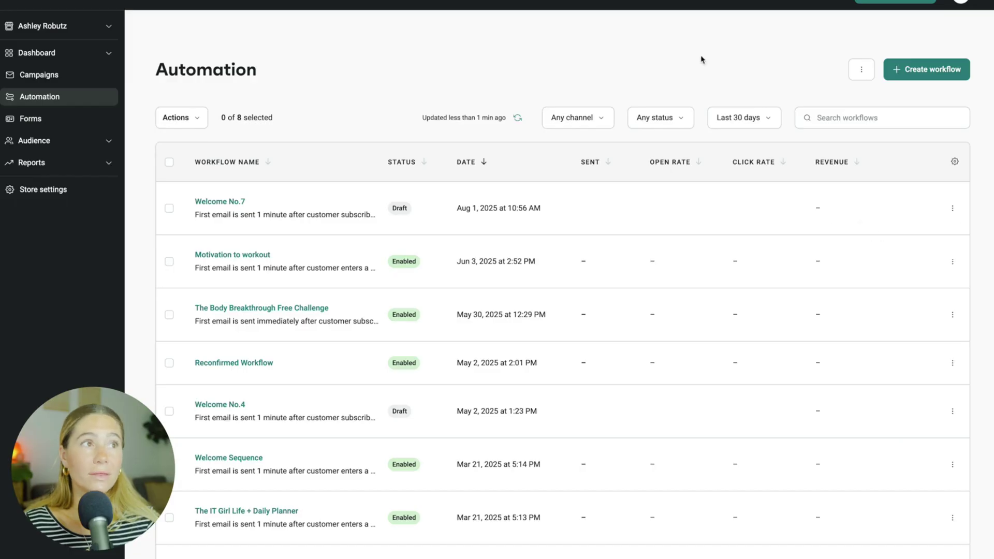